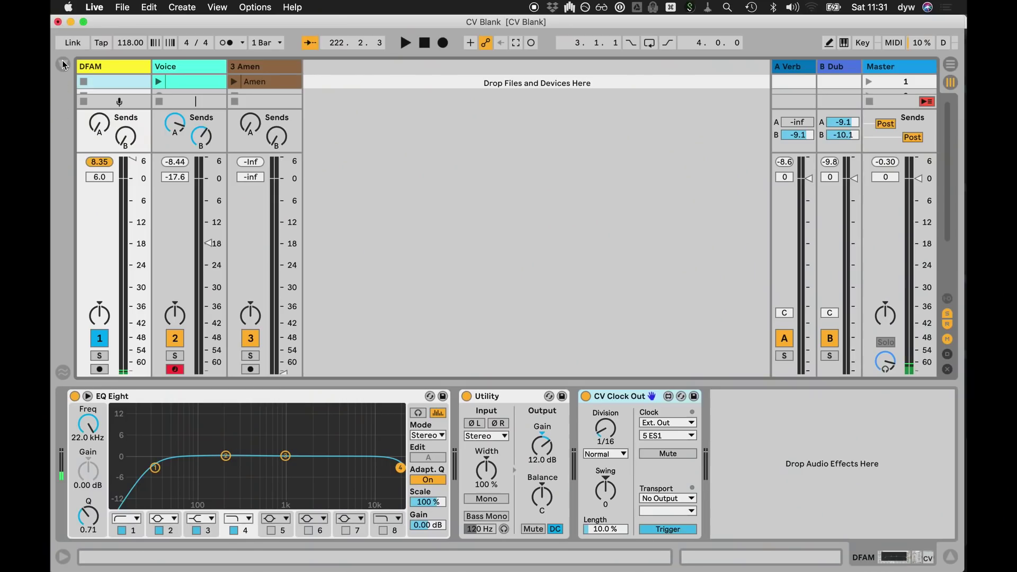
Show the browser at Packs, listing CV Instrument, Rotating Rhythm Generator and CV Triggers.
{"action": "left_click", "coordinate": [63, 64]}
{"action": "scroll", "coordinate": [131, 228], "scroll_direction": "down", "scroll_amount": 4}
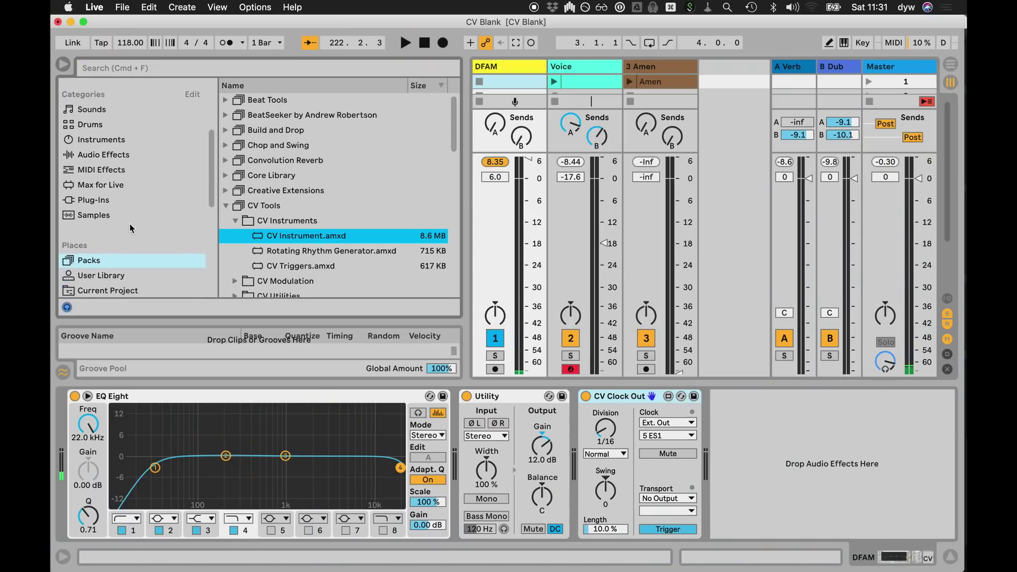
{"action": "left_click", "coordinate": [104, 260]}
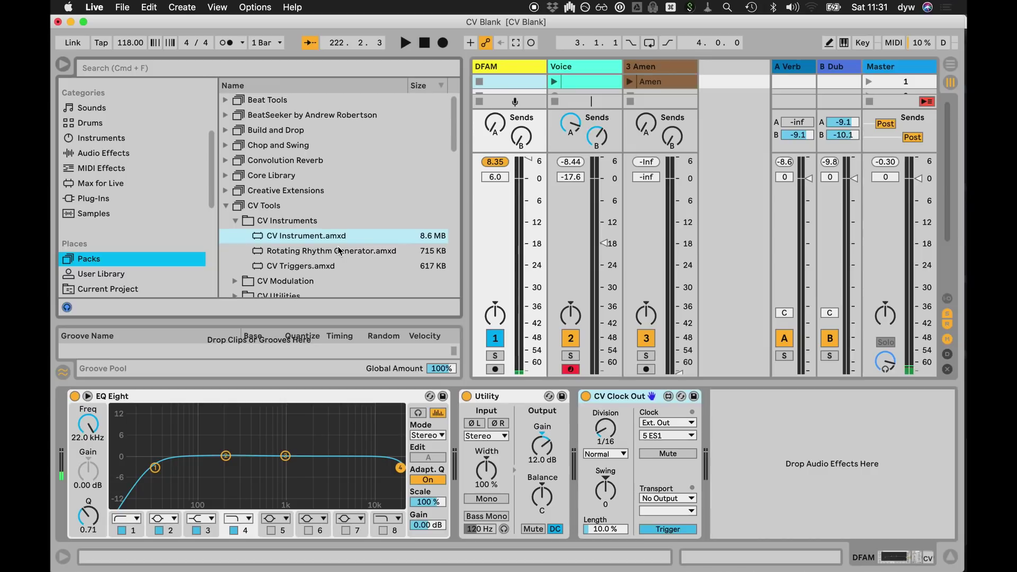
Expand CV Modulation to list CV In, CV Envelope Follower, CV Shaper and CV LFO.
{"action": "double_click", "coordinate": [316, 281]}
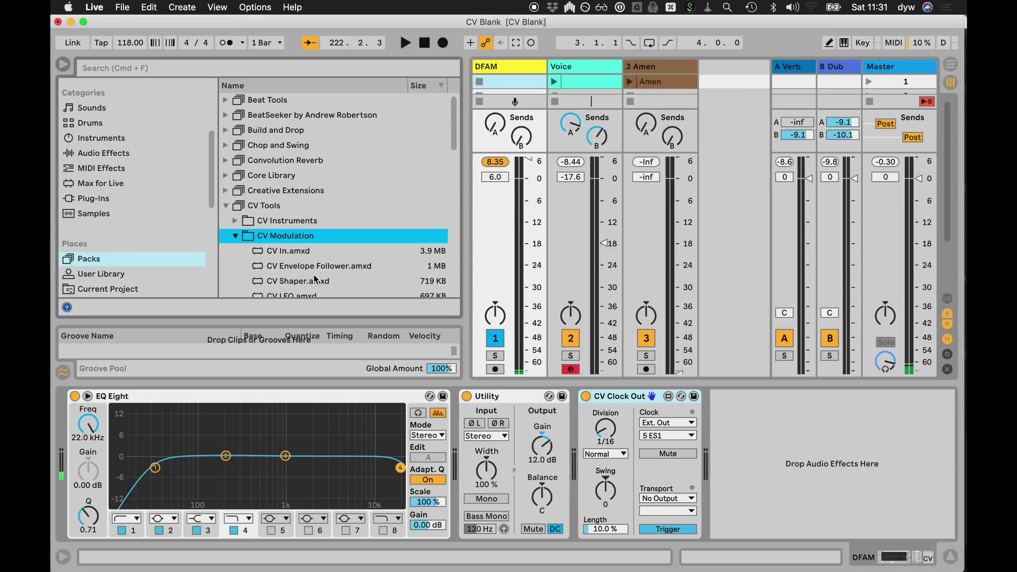
{"action": "scroll", "coordinate": [316, 280], "scroll_direction": "down", "scroll_amount": 2}
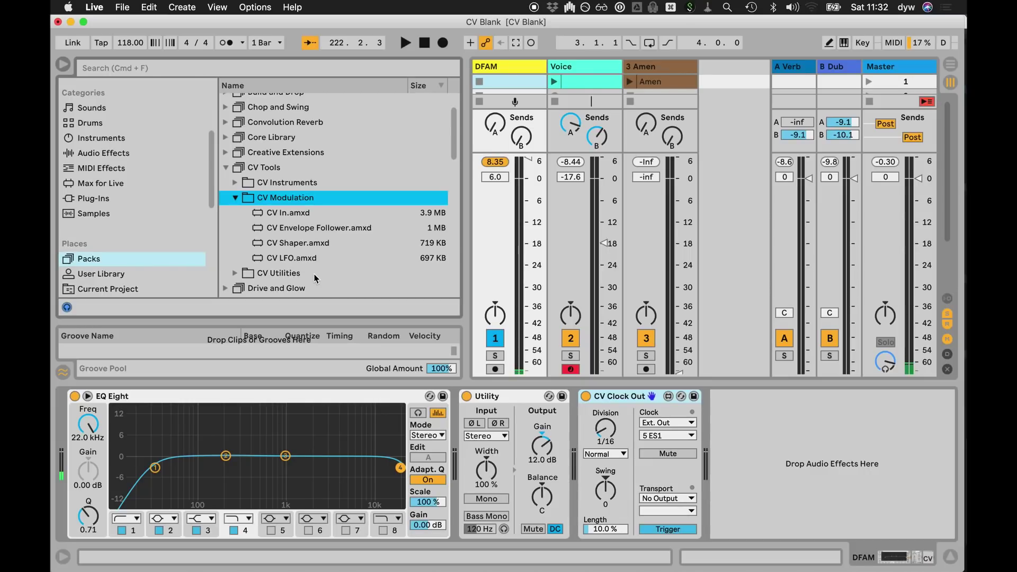
Expand CV Utilities to list CV Utility, CV Clock In and CV Clock Out, then select Drive and Glow.
{"action": "left_click", "coordinate": [316, 278]}
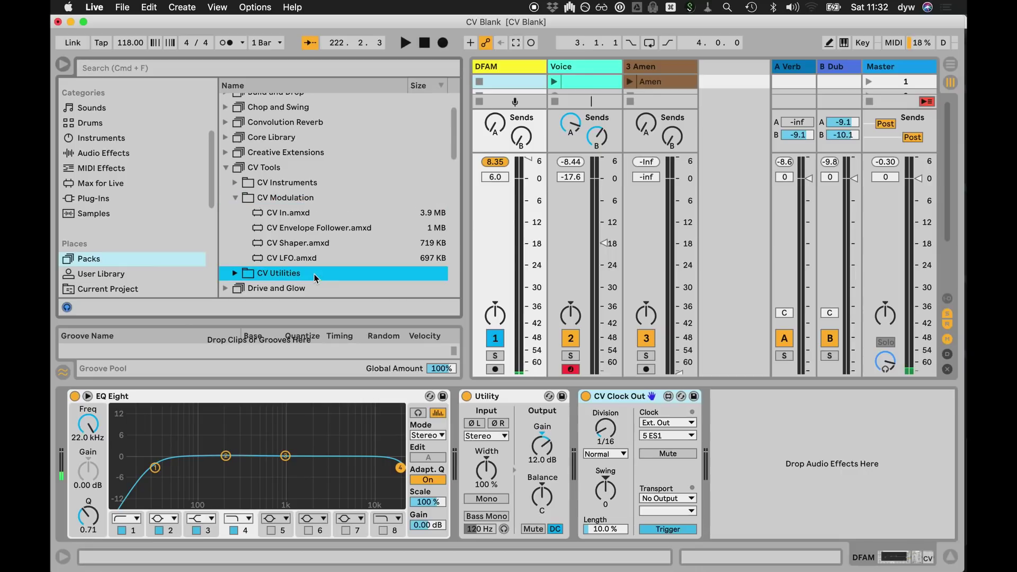
{"action": "key", "text": "Right"}
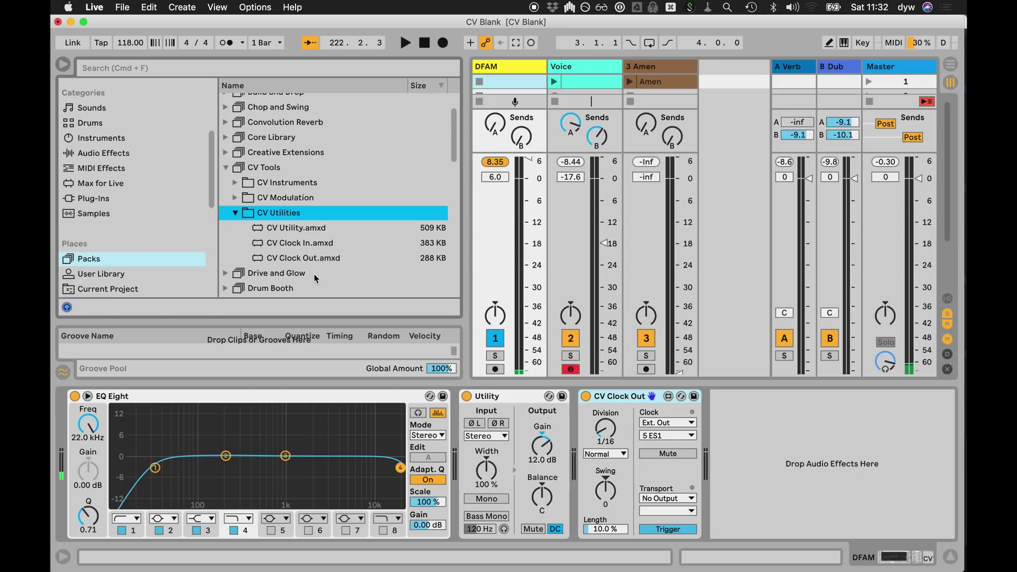
{"action": "left_click", "coordinate": [315, 274]}
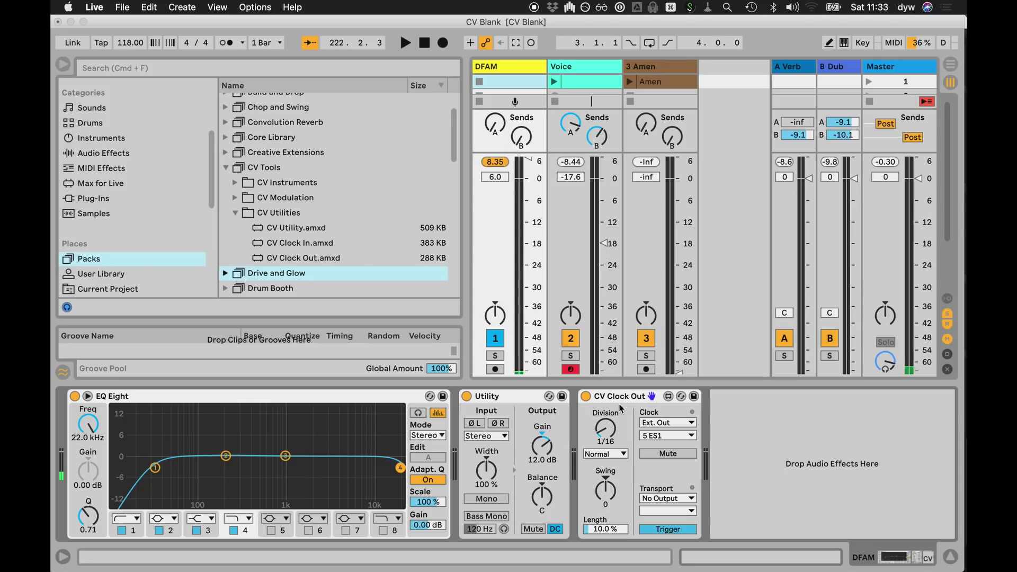
Play the set briefly and stop it at song position 198.2.1.
{"action": "key", "text": "space"}
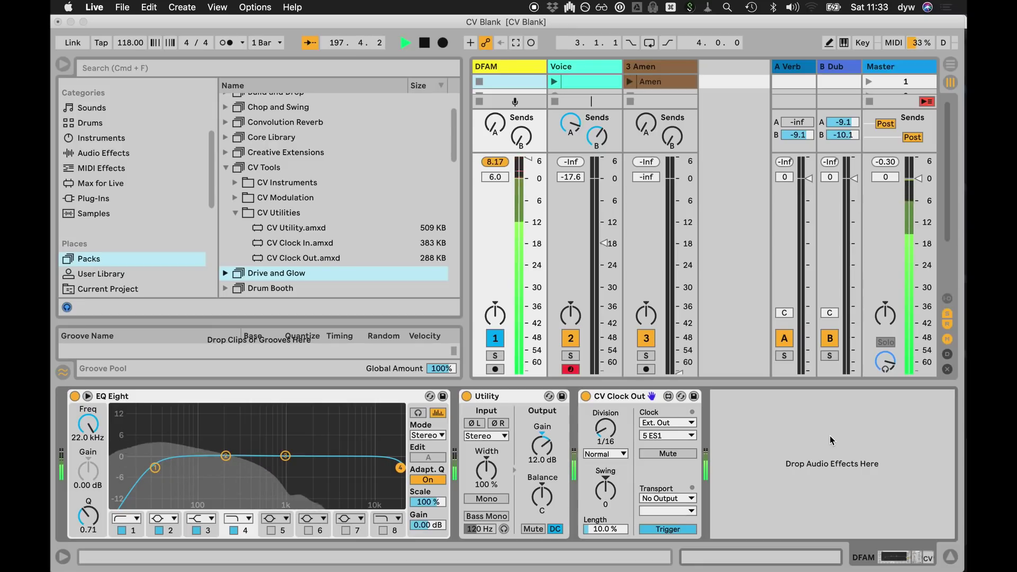
{"action": "key", "text": "space"}
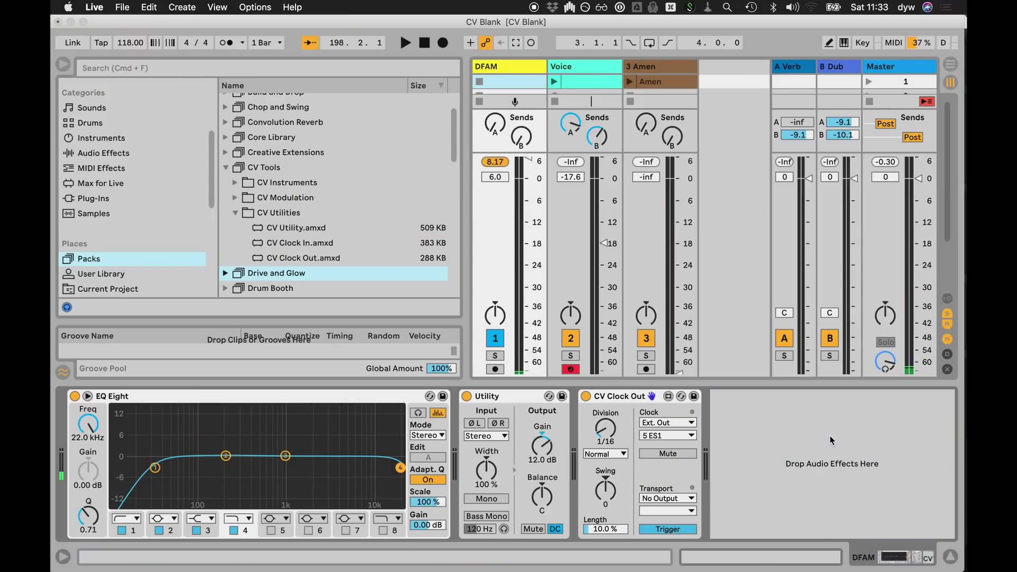
Show the Voice chain (Arpeggiator, CV Instrument, CV Shaper) with CV Instrument's envelope collapsed.
{"action": "left_click", "coordinate": [586, 71]}
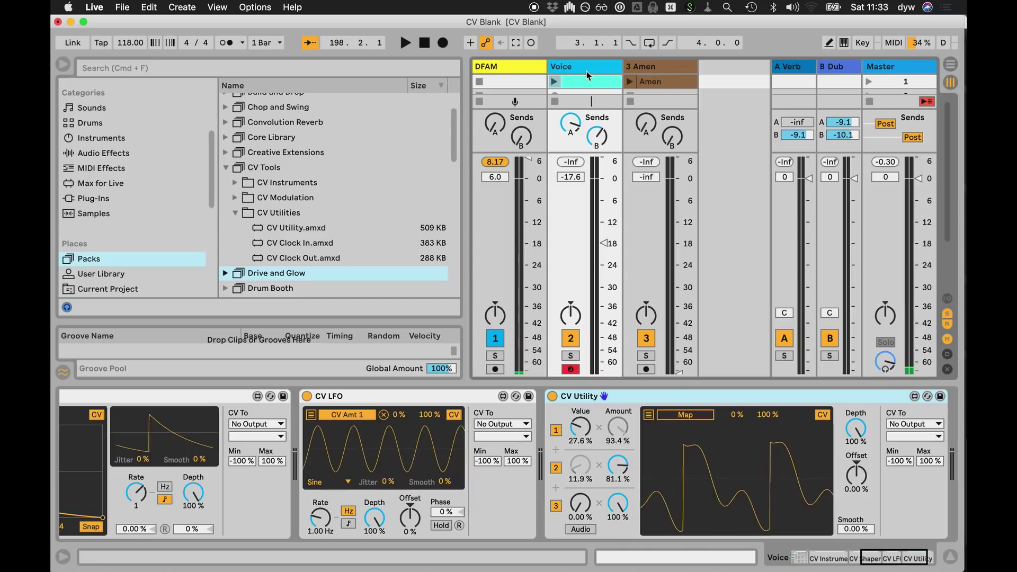
{"action": "scroll", "coordinate": [456, 408], "scroll_direction": "right", "scroll_amount": 5}
{"action": "scroll", "coordinate": [456, 408], "scroll_direction": "left", "scroll_amount": 6}
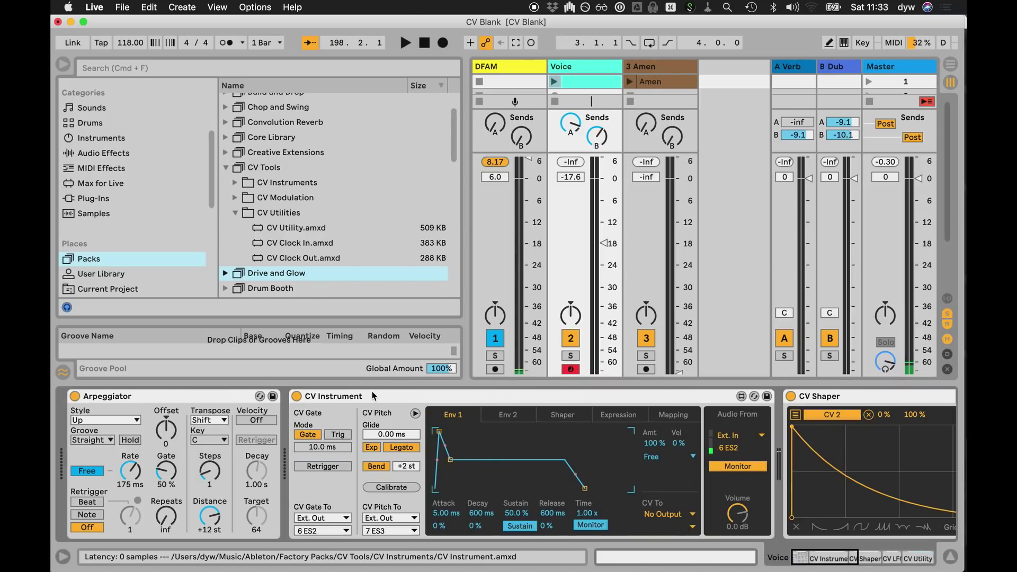
{"action": "left_click", "coordinate": [373, 396]}
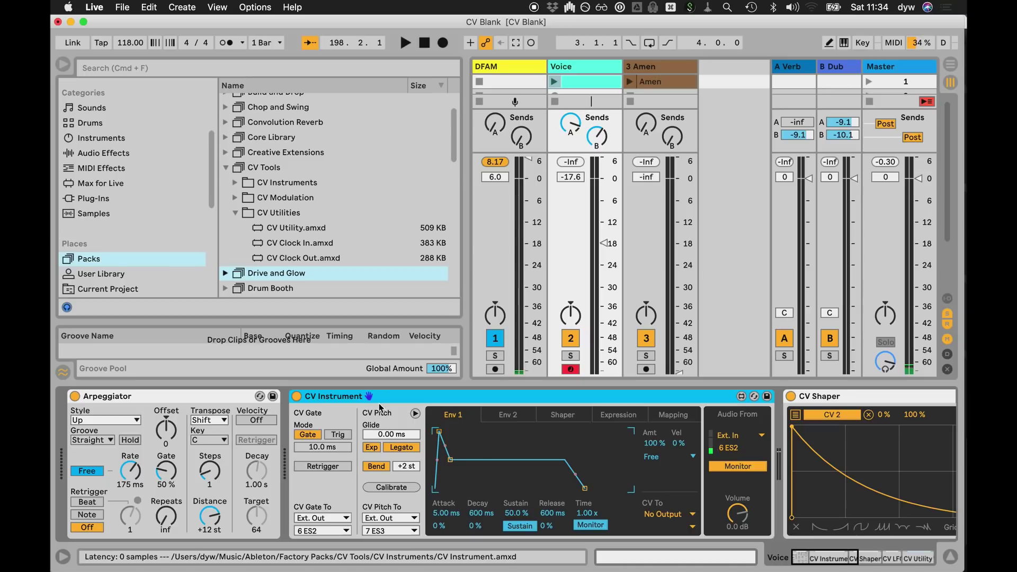
{"action": "left_click", "coordinate": [415, 416]}
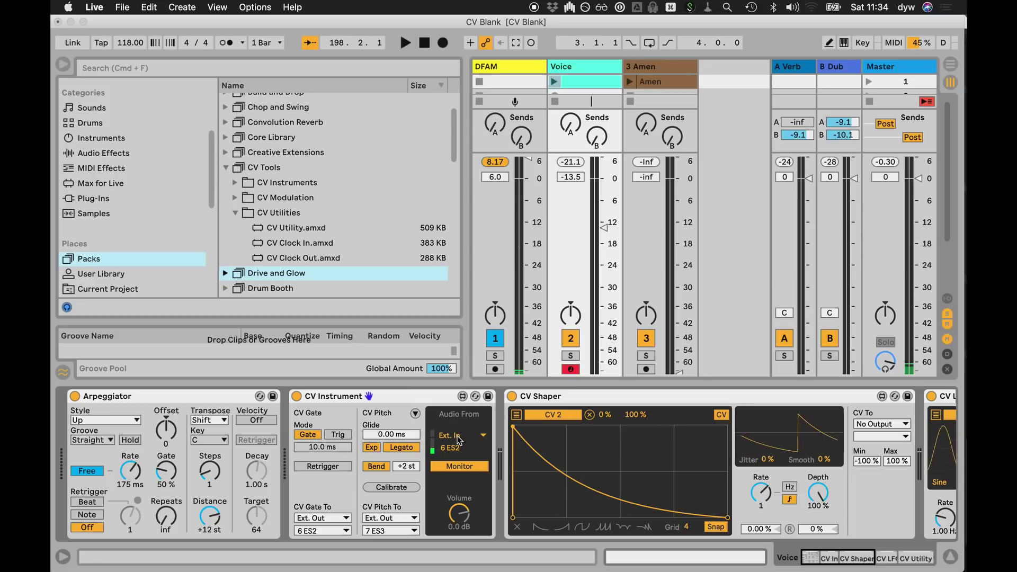
Unfold the CV Instrument envelope and review its Shaper, Expression and Mapping pages.
{"action": "left_click", "coordinate": [416, 414]}
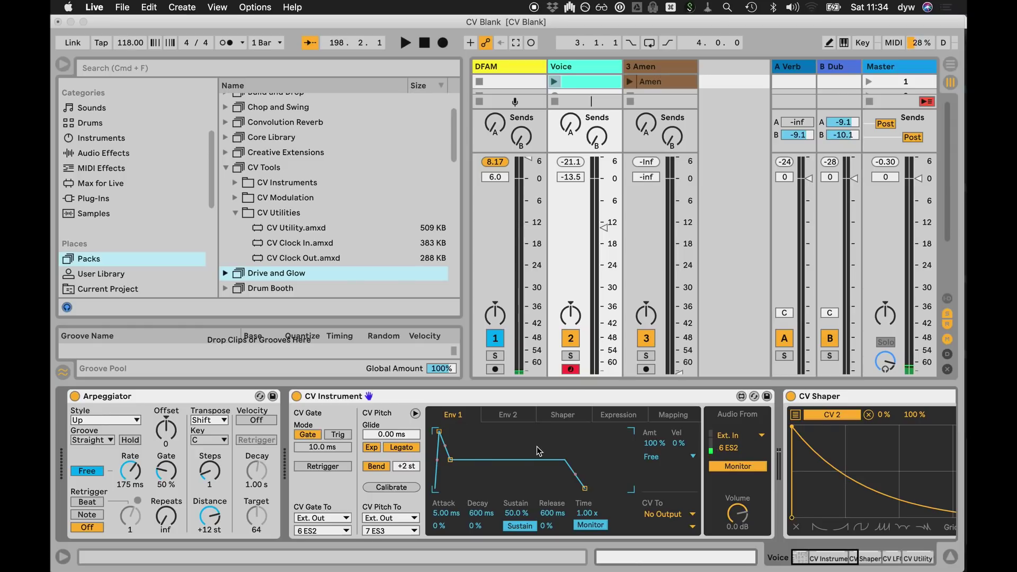
{"action": "left_click", "coordinate": [571, 415]}
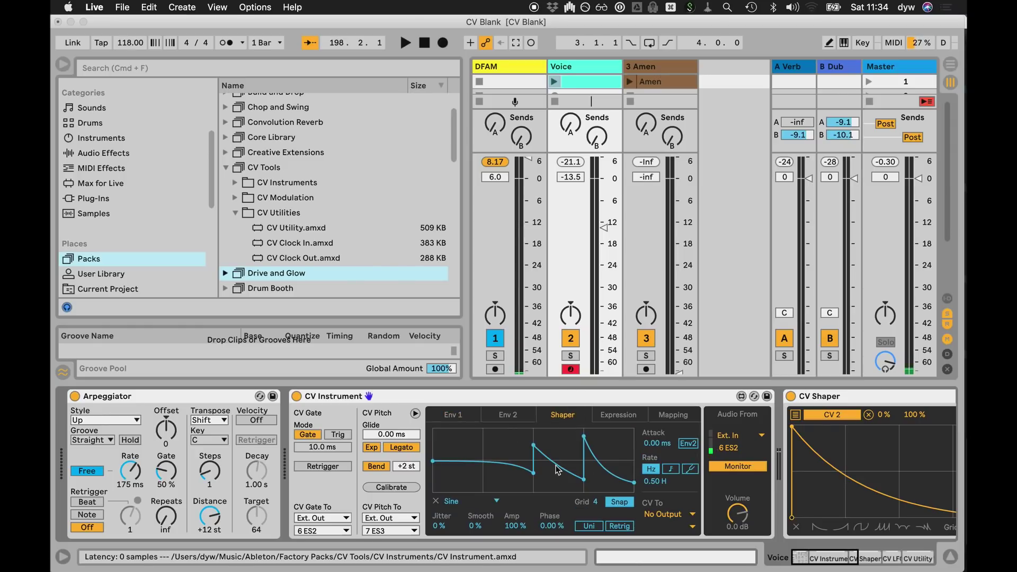
{"action": "left_click", "coordinate": [634, 418]}
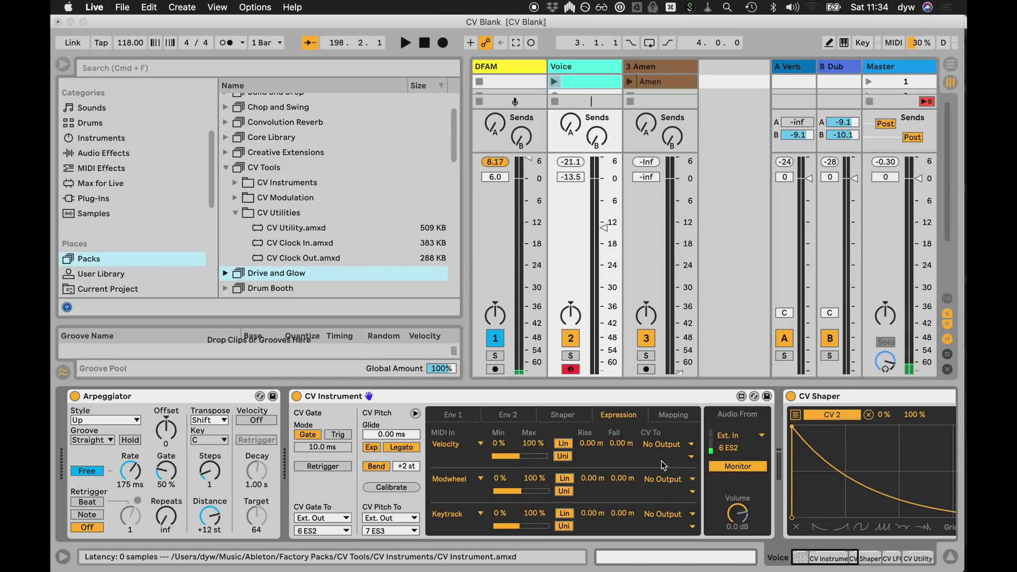
{"action": "left_click", "coordinate": [662, 421]}
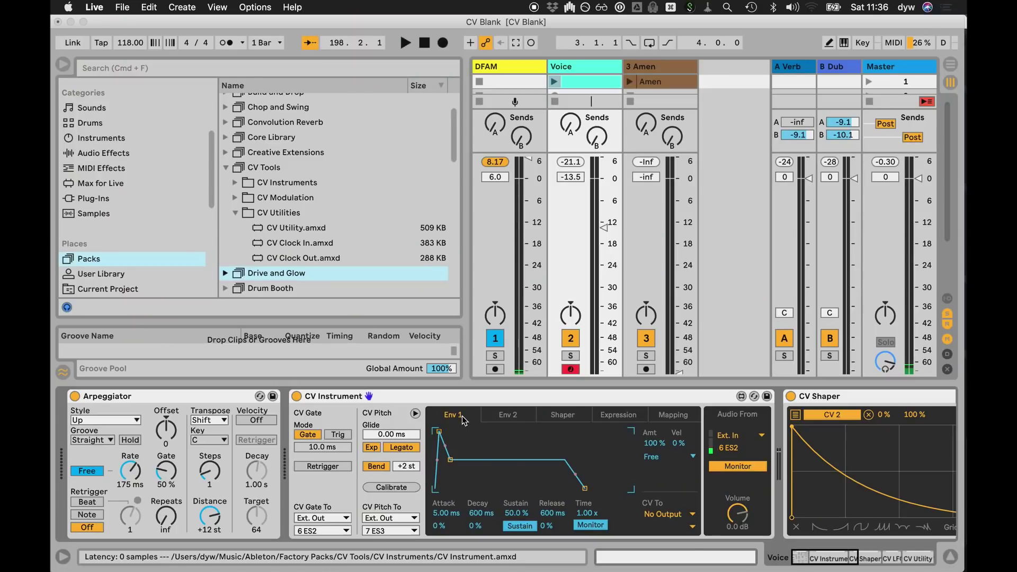
Scroll the Voice chain right to reveal CV LFO (Sine, 1.00 Hz) and CV Utility.
{"action": "scroll", "coordinate": [462, 416], "scroll_direction": "right", "scroll_amount": 10}
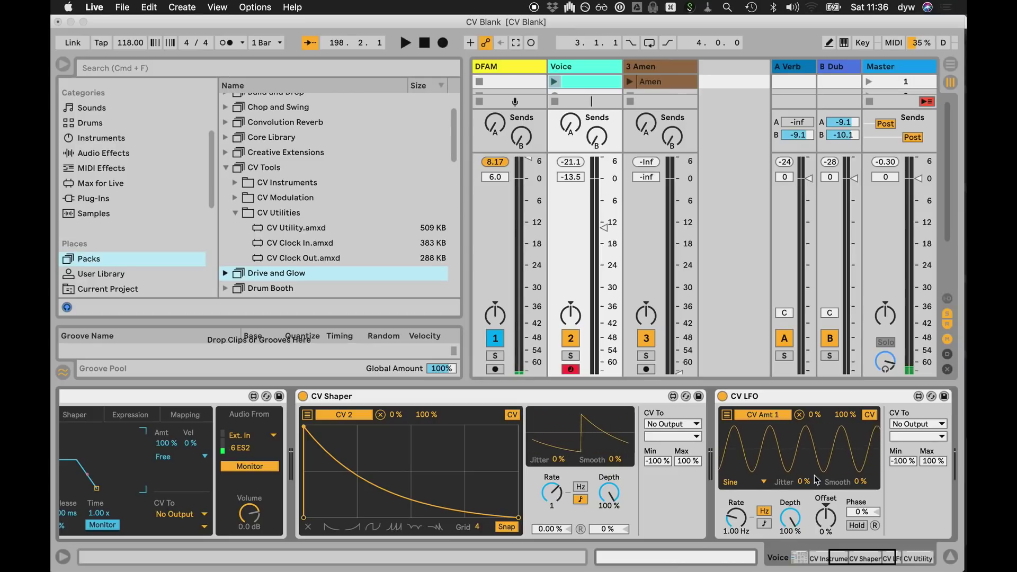
{"action": "scroll", "coordinate": [815, 476], "scroll_direction": "right", "scroll_amount": 2}
{"action": "scroll", "coordinate": [815, 475], "scroll_direction": "right", "scroll_amount": 10}
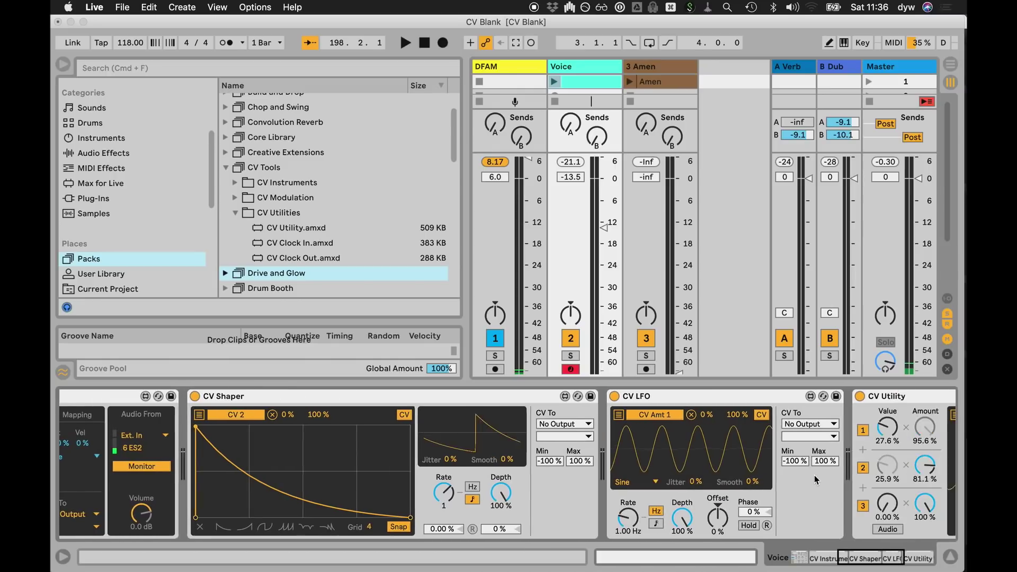
{"action": "scroll", "coordinate": [816, 479], "scroll_direction": "right", "scroll_amount": 3}
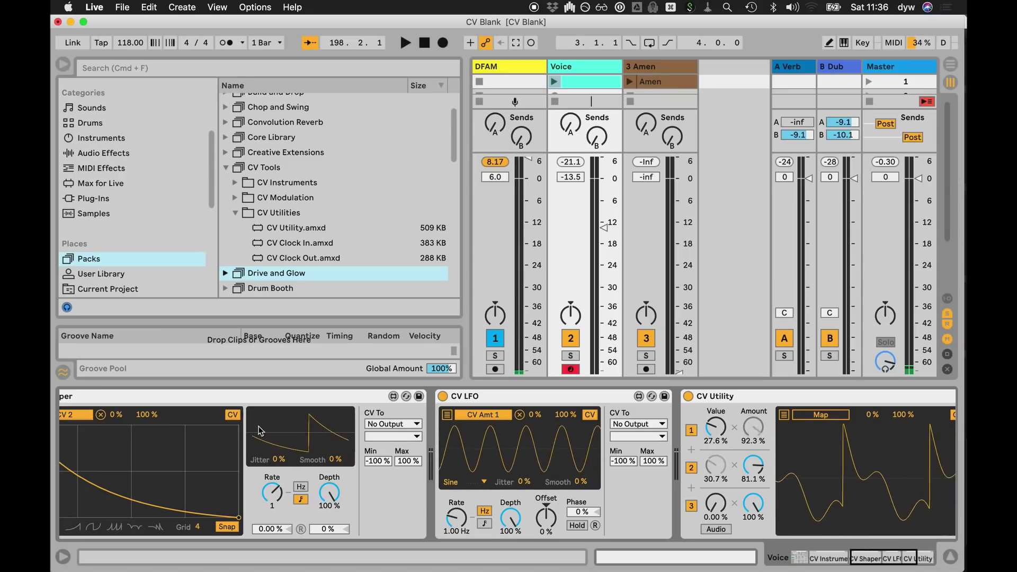
{"action": "scroll", "coordinate": [488, 424], "scroll_direction": "left", "scroll_amount": 5}
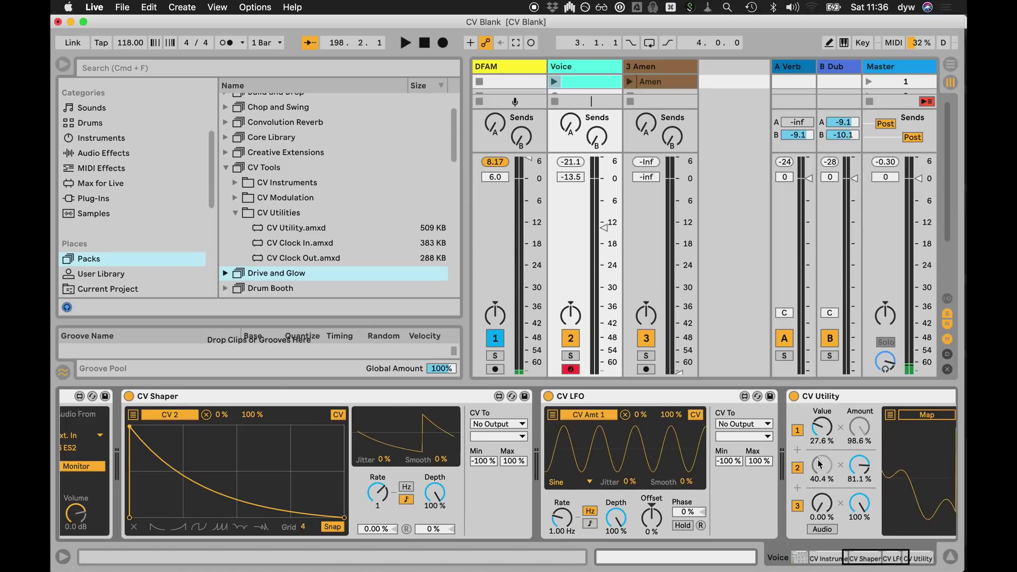
{"action": "scroll", "coordinate": [806, 467], "scroll_direction": "right", "scroll_amount": 6}
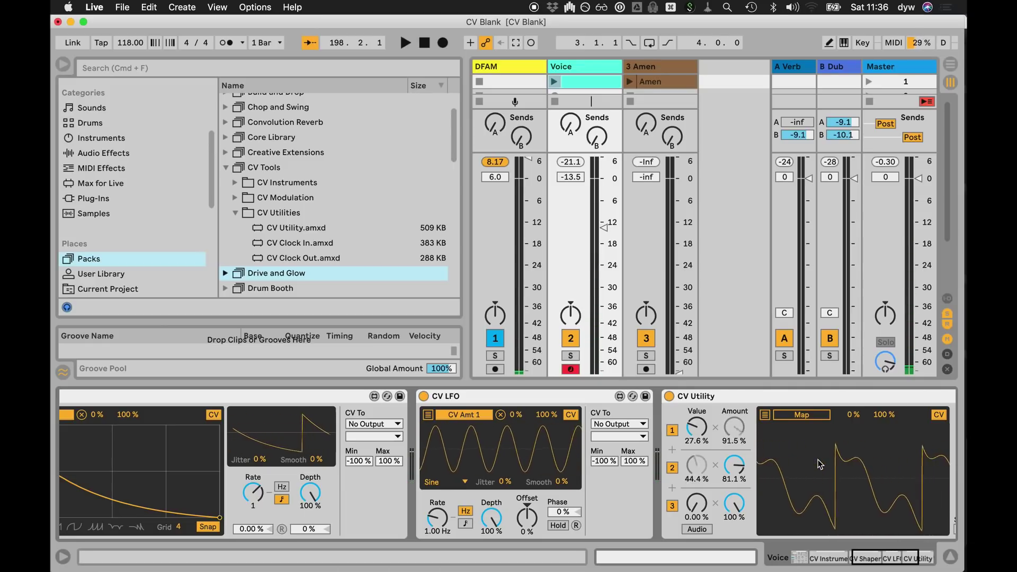
Send CV Utility's output to Ext. Out channel 10 ES6 and stop playback.
{"action": "scroll", "coordinate": [819, 465], "scroll_direction": "right", "scroll_amount": 5}
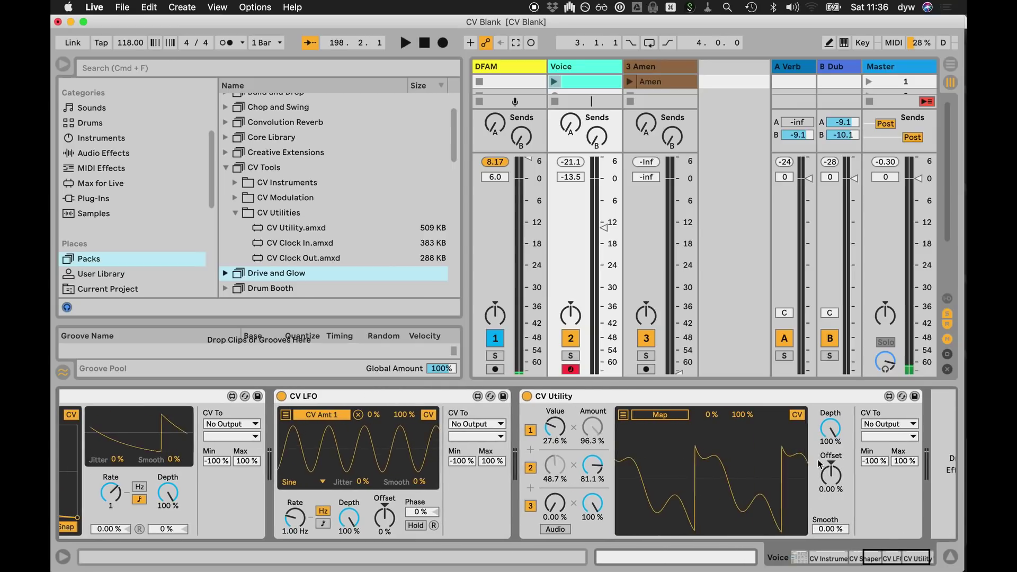
{"action": "left_click", "coordinate": [882, 424]}
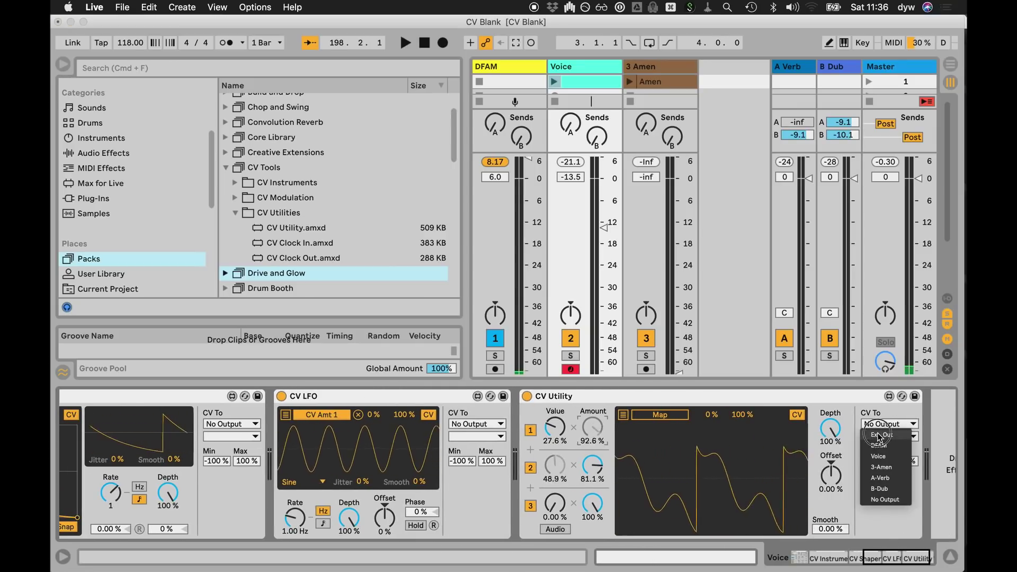
{"action": "left_click", "coordinate": [878, 437]}
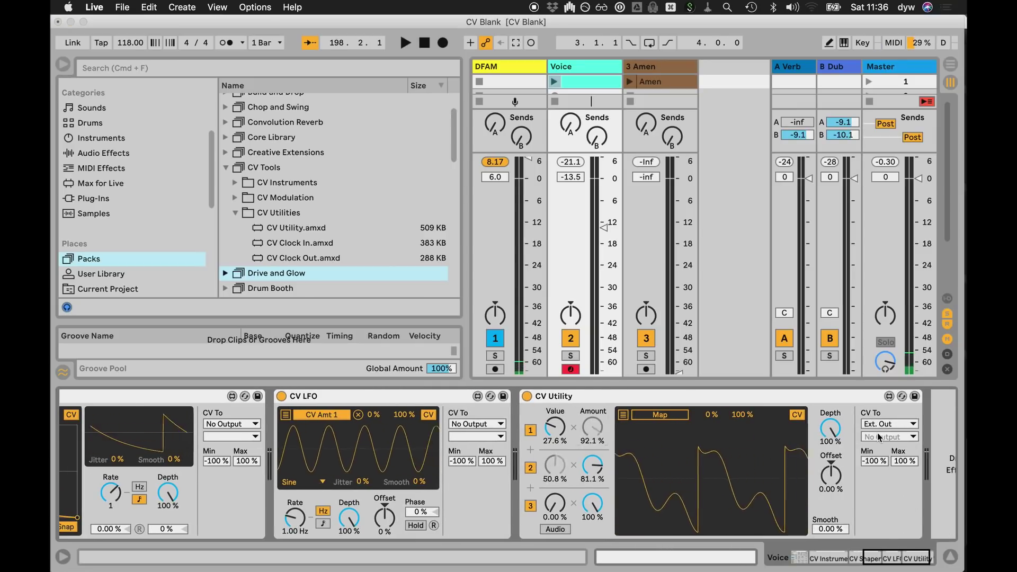
{"action": "left_click", "coordinate": [879, 437]}
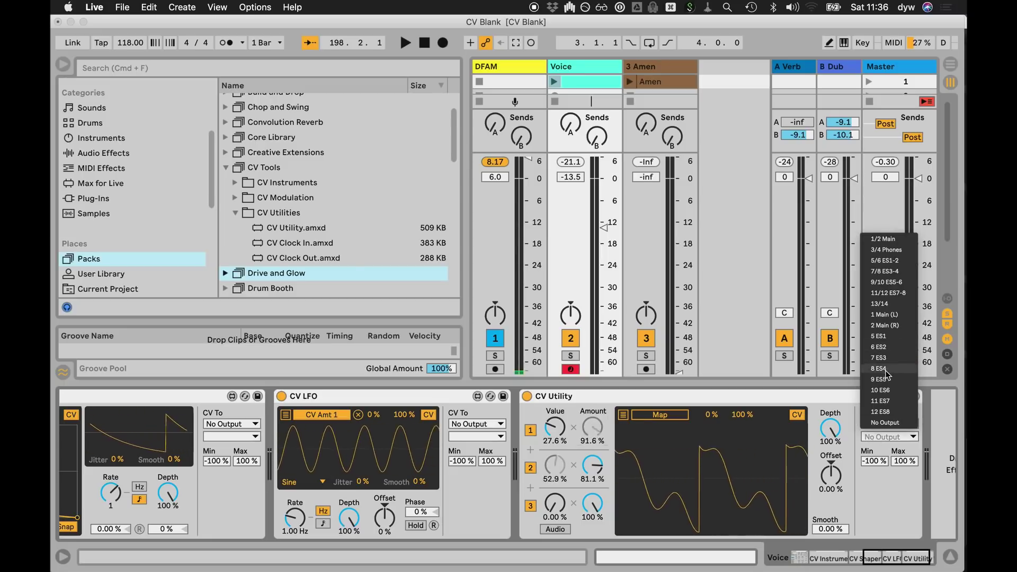
{"action": "left_click", "coordinate": [884, 390]}
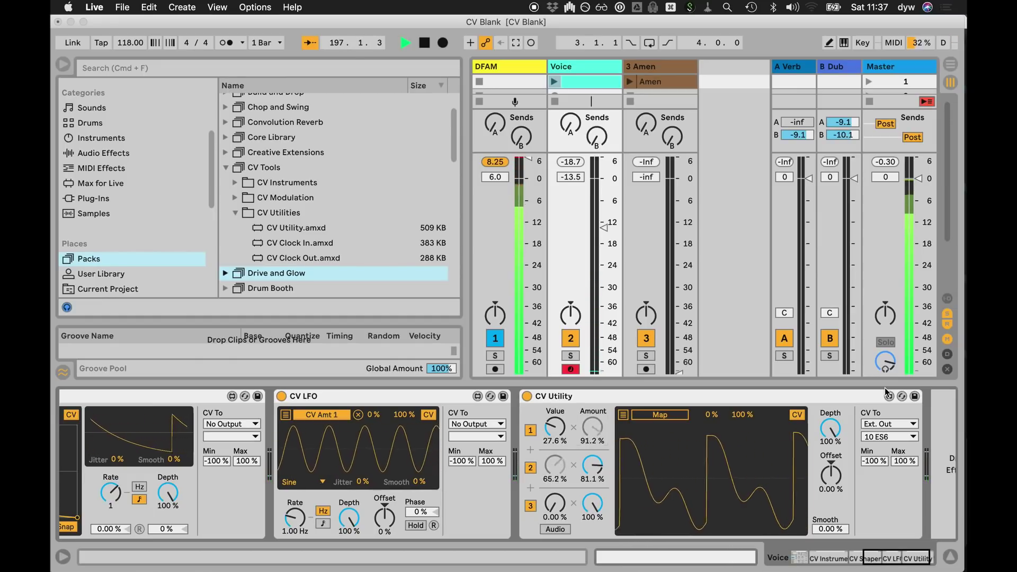
{"action": "key", "text": "space"}
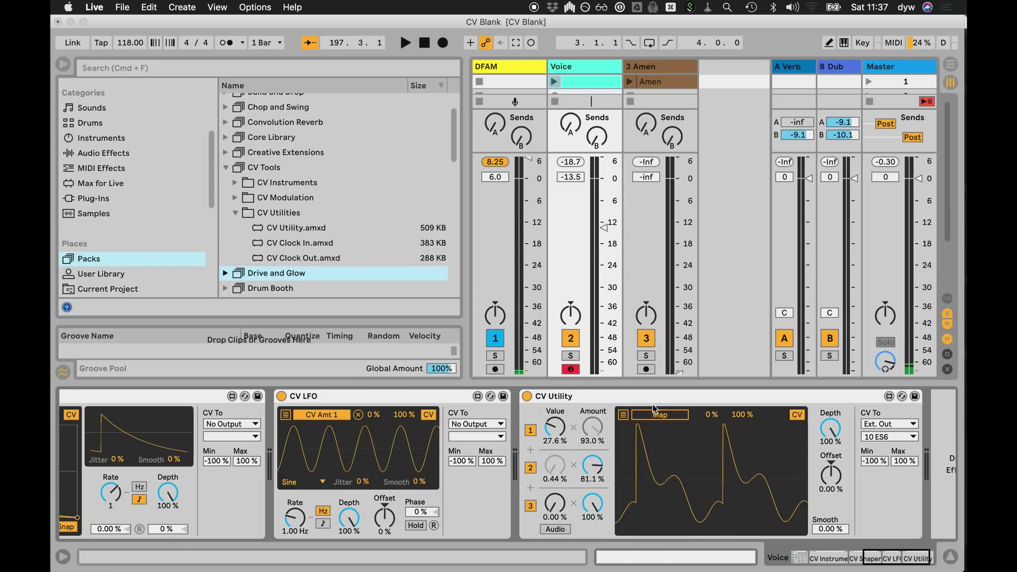
Map CV Utility to Voice's A-Verb send, resume playback, and add B-Dub as second target.
{"action": "left_click", "coordinate": [567, 126]}
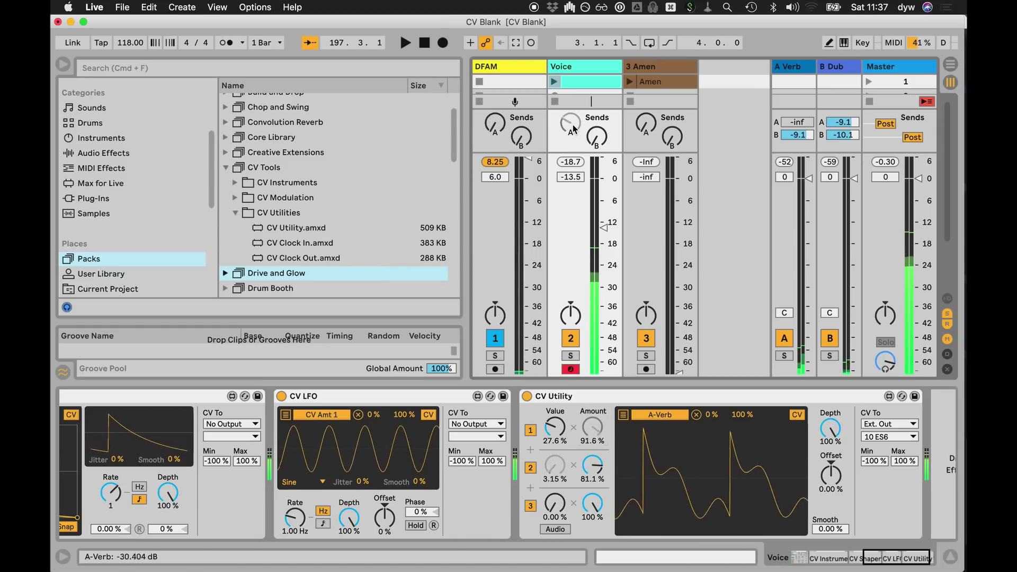
{"action": "key", "text": "space"}
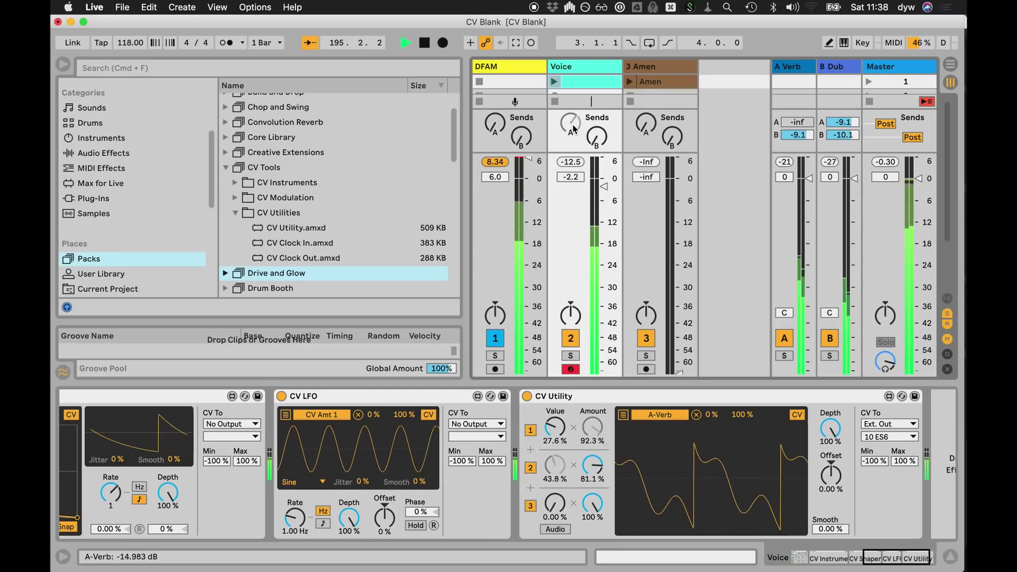
{"action": "left_click", "coordinate": [624, 415]}
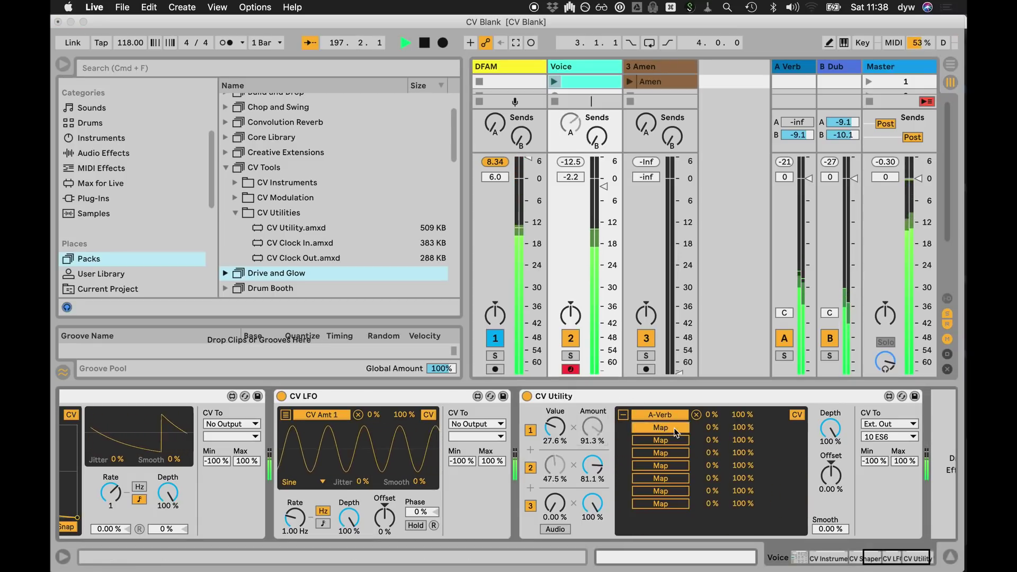
{"action": "left_click", "coordinate": [597, 139]}
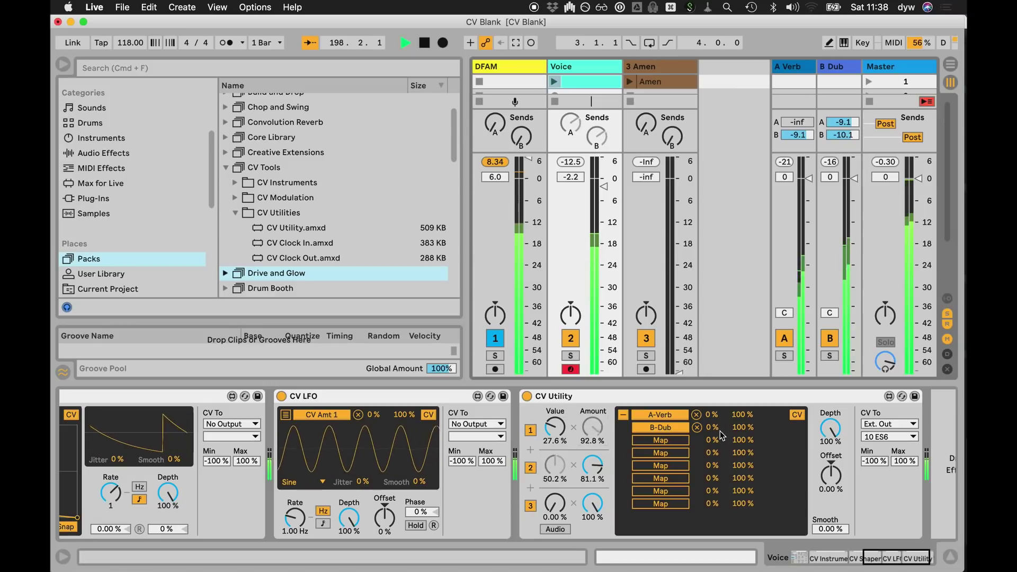
Set the B-Dub mapping max to 34 %, CV LFO rate to 8.43 Hz, and stop playback.
{"action": "left_click_drag", "start_coordinate": [742, 428], "coordinate": [742, 464]}
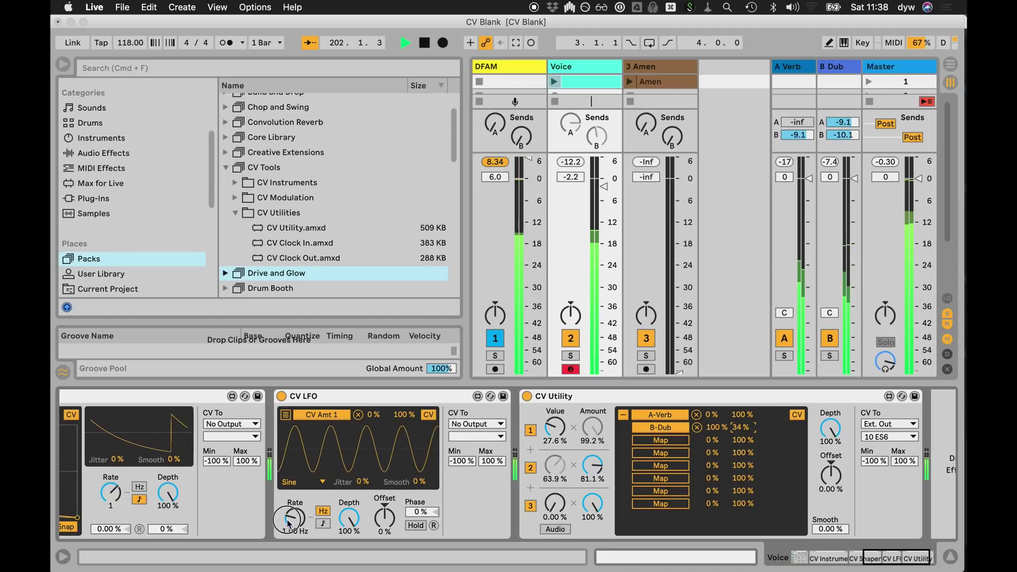
{"action": "left_click_drag", "start_coordinate": [284, 502], "coordinate": [289, 523]}
{"action": "key", "text": "space"}
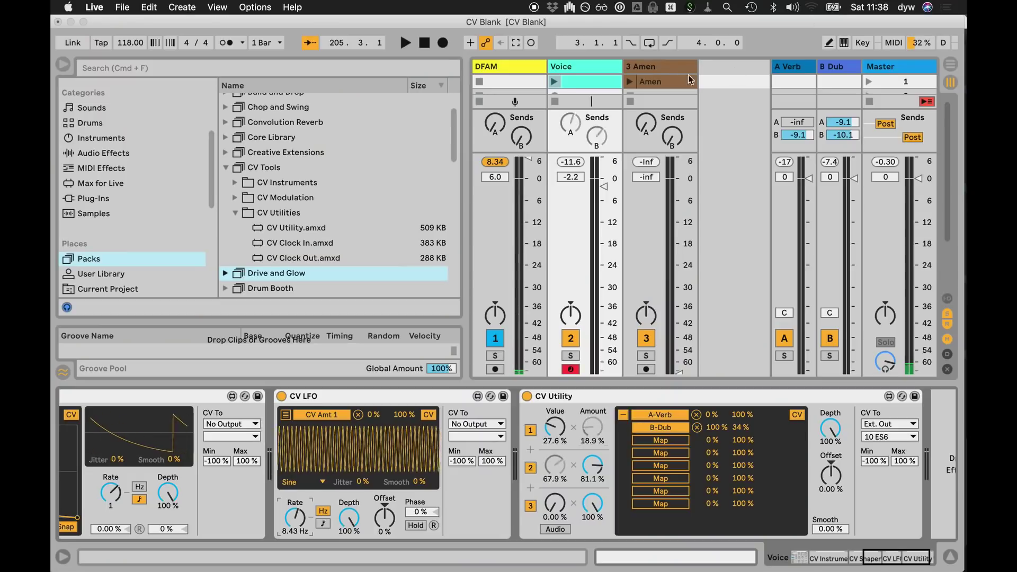
Show the 3 Amen track's device chain and deactivate its Auto Filter.
{"action": "left_click", "coordinate": [672, 70]}
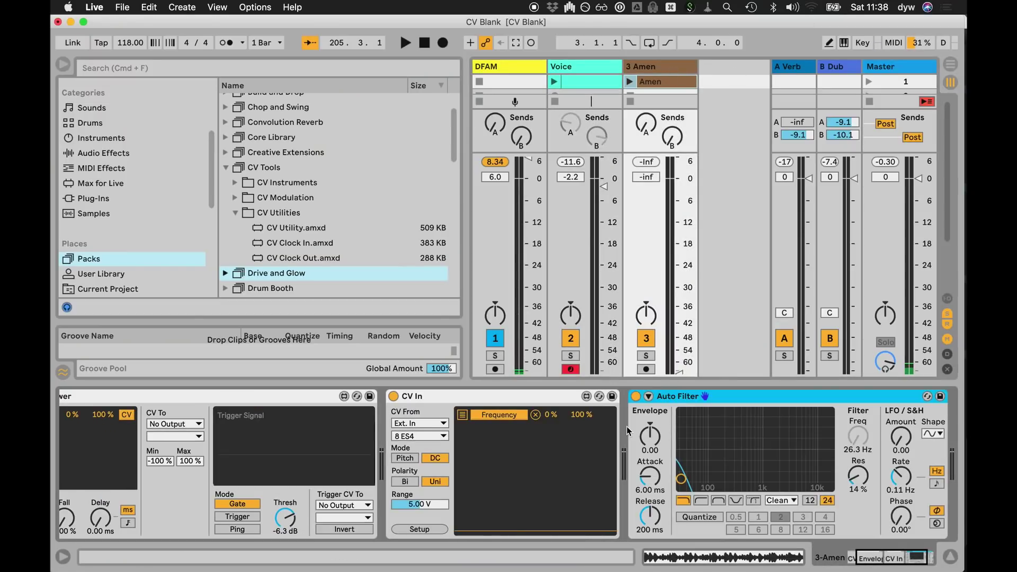
{"action": "left_click", "coordinate": [635, 397]}
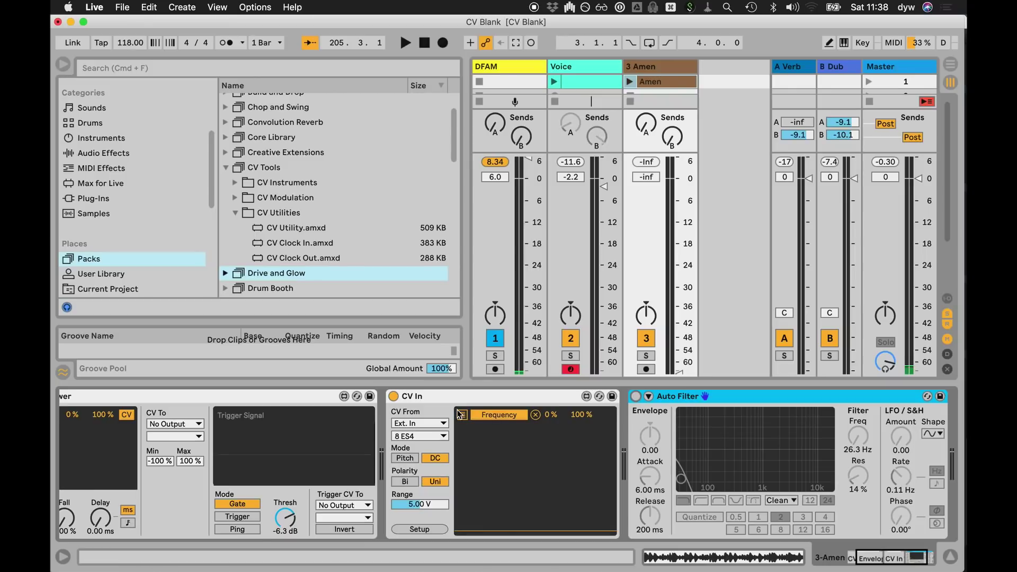
{"action": "scroll", "coordinate": [459, 415], "scroll_direction": "left", "scroll_amount": 4}
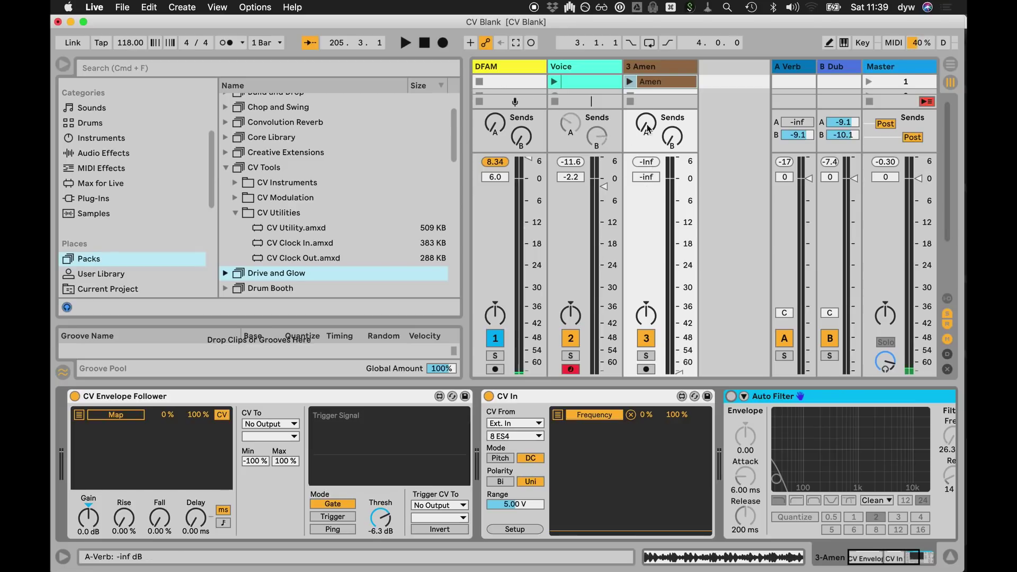
Launch the Amen clip and select the CV In device targeting Auto Filter Frequency.
{"action": "left_click", "coordinate": [631, 82]}
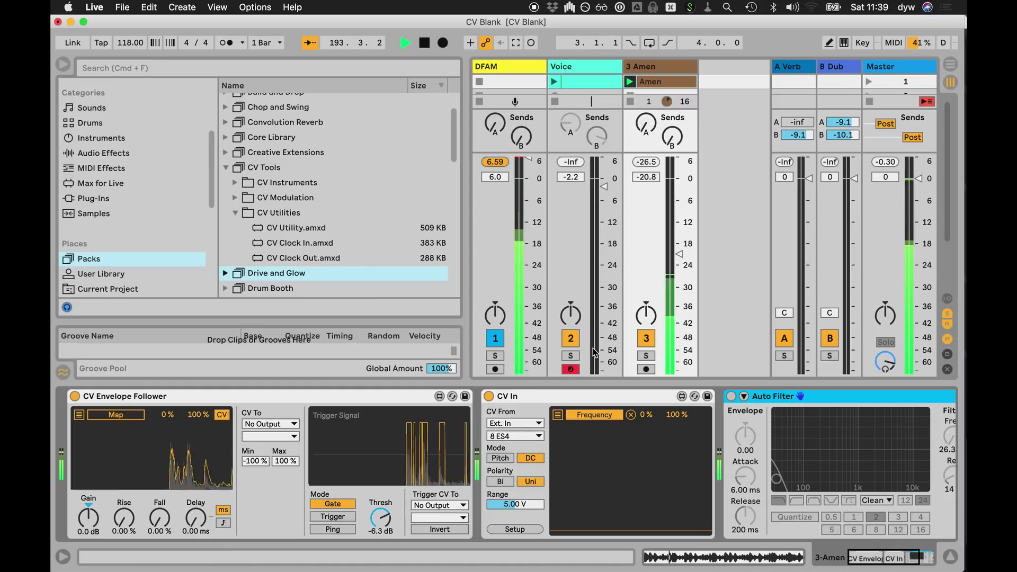
{"action": "left_click", "coordinate": [533, 399]}
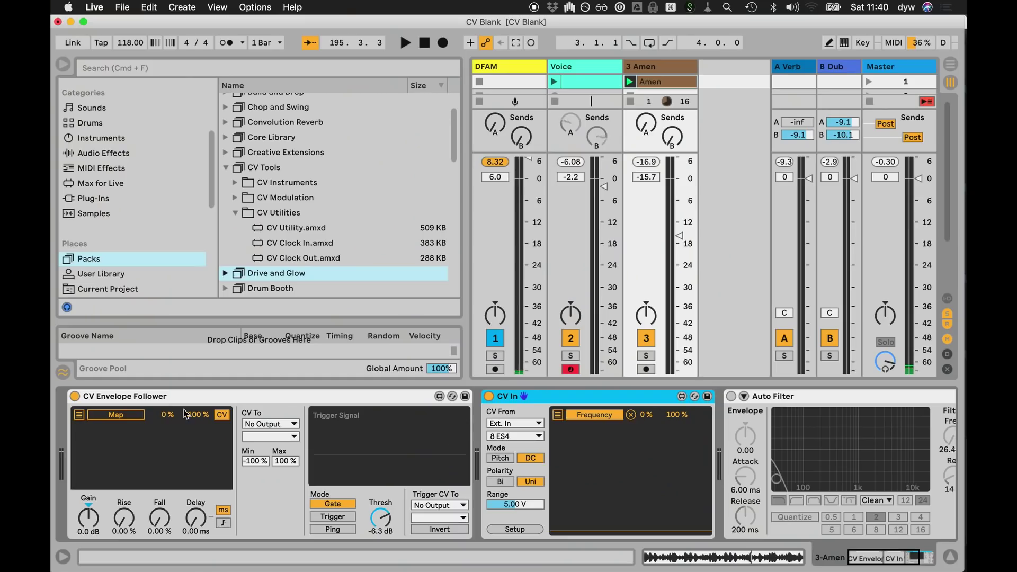
Drag CV Triggers from CV Instruments into the mixer to create the 4 CV Triggers MIDI track.
{"action": "left_click", "coordinate": [312, 189]}
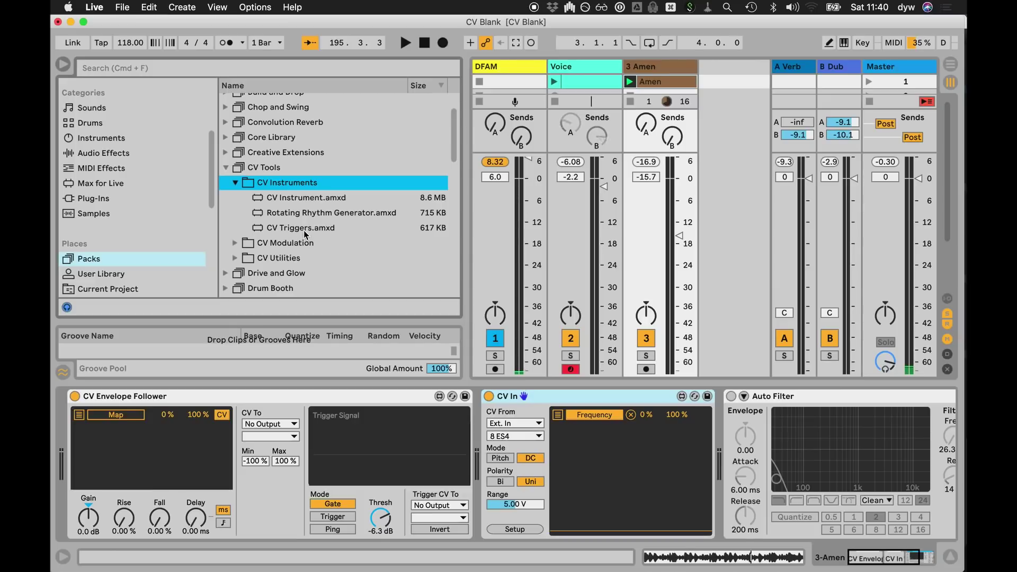
{"action": "left_click_drag", "start_coordinate": [304, 230], "coordinate": [733, 153]}
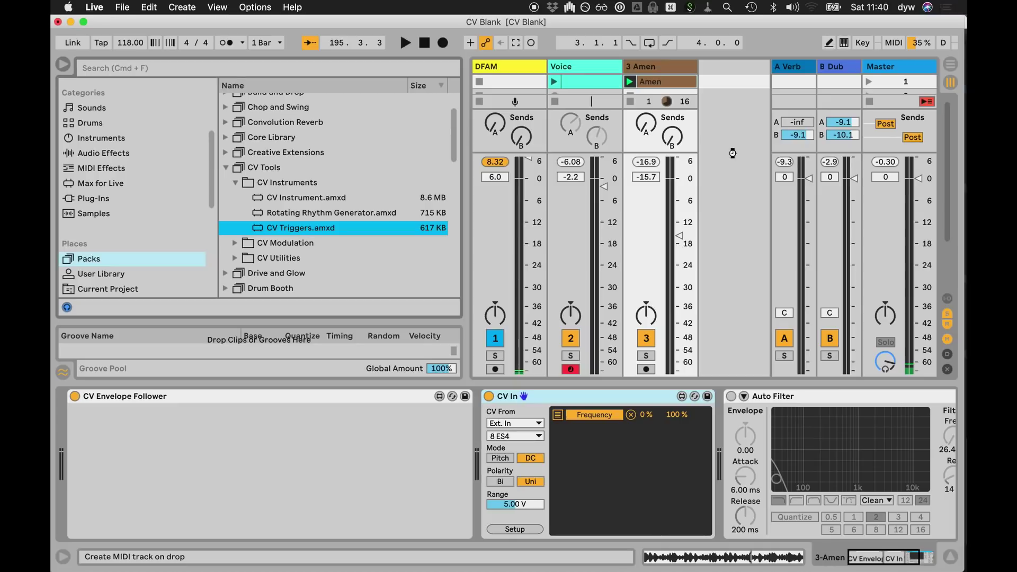
{"action": "left_click_drag", "start_coordinate": [736, 110], "coordinate": [736, 109]}
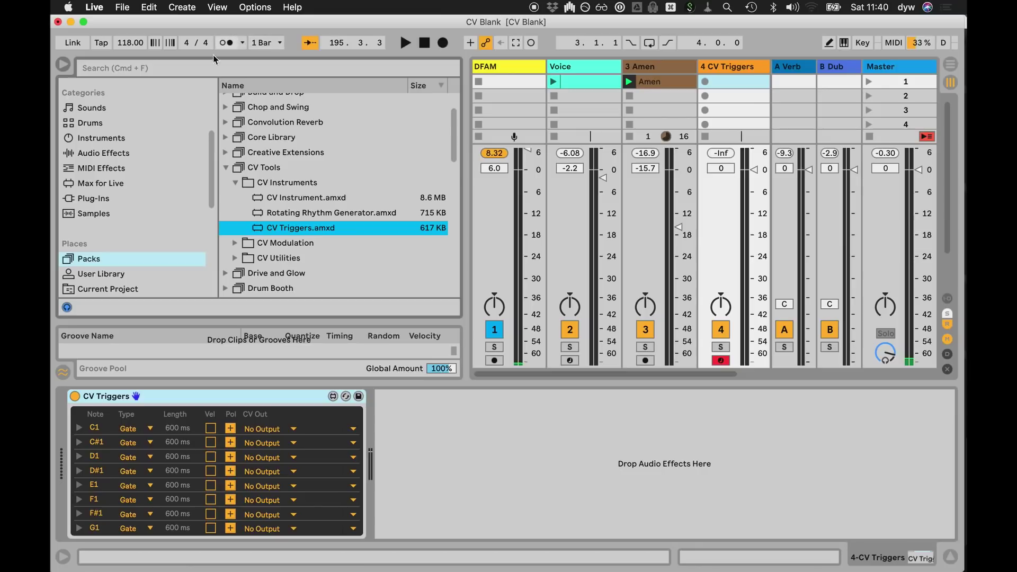
Insert the Rotating Rhythm Generator before CV Triggers on the 4 CV Triggers track.
{"action": "left_click", "coordinate": [283, 214]}
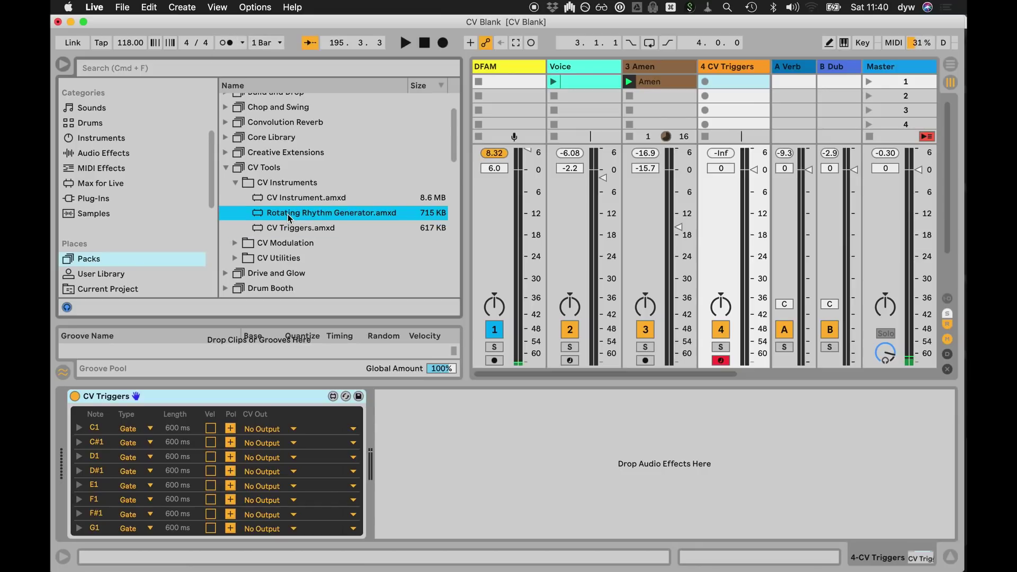
{"action": "mouse_move", "coordinate": [289, 217]}
{"action": "left_mouse_down"}
{"action": "mouse_move", "coordinate": [109, 339]}
{"action": "mouse_move", "coordinate": [63, 422]}
{"action": "left_mouse_up"}
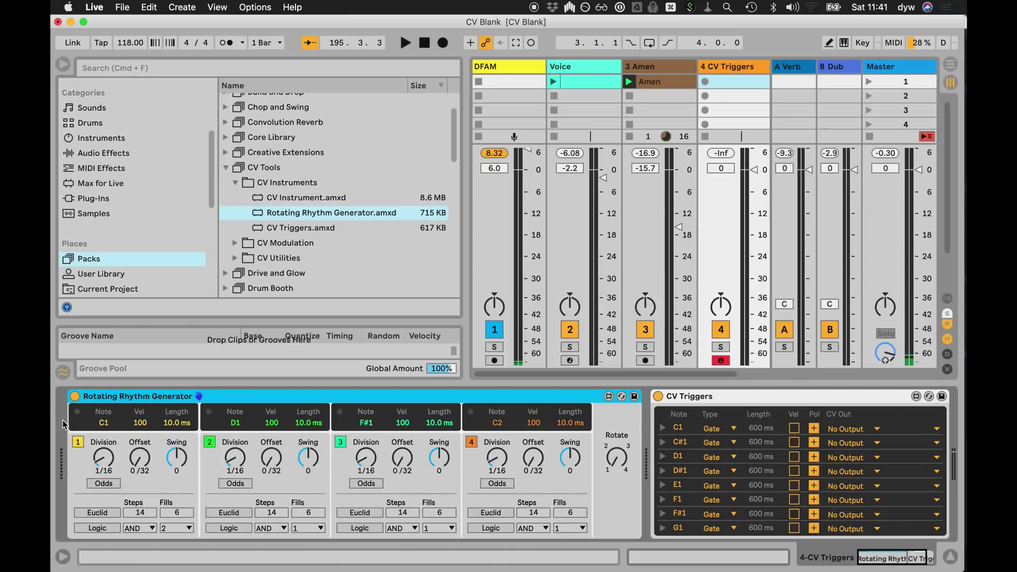